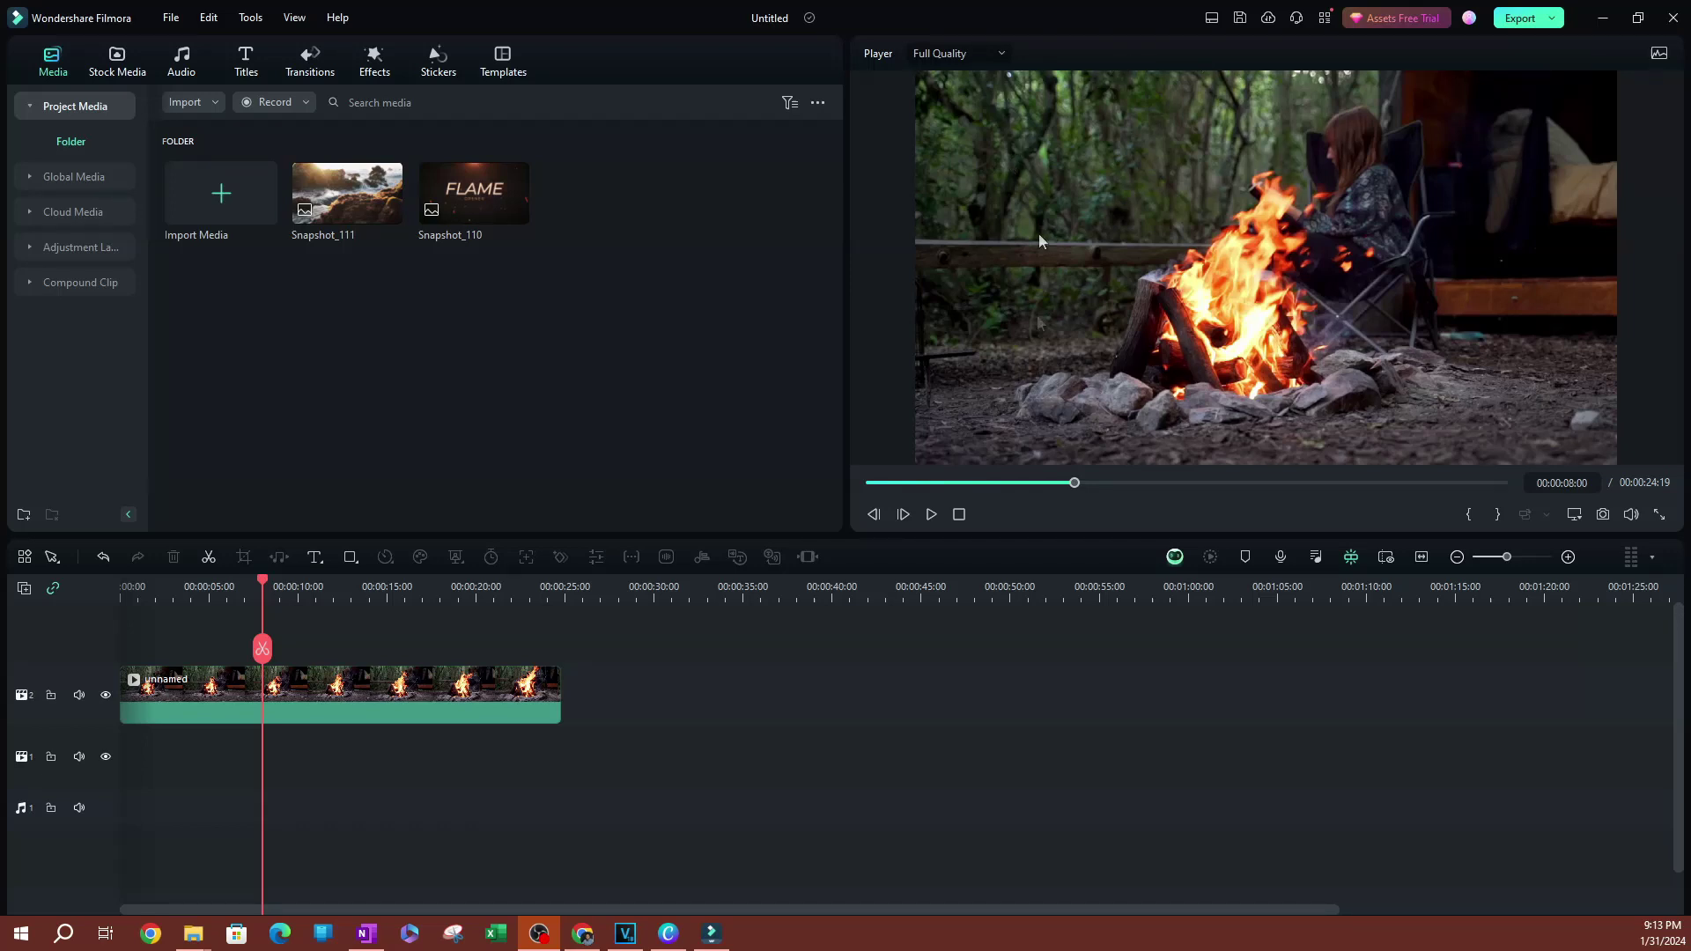
Step: Play the campfire clip and pause it at 00:00:08:20
click(932, 513)
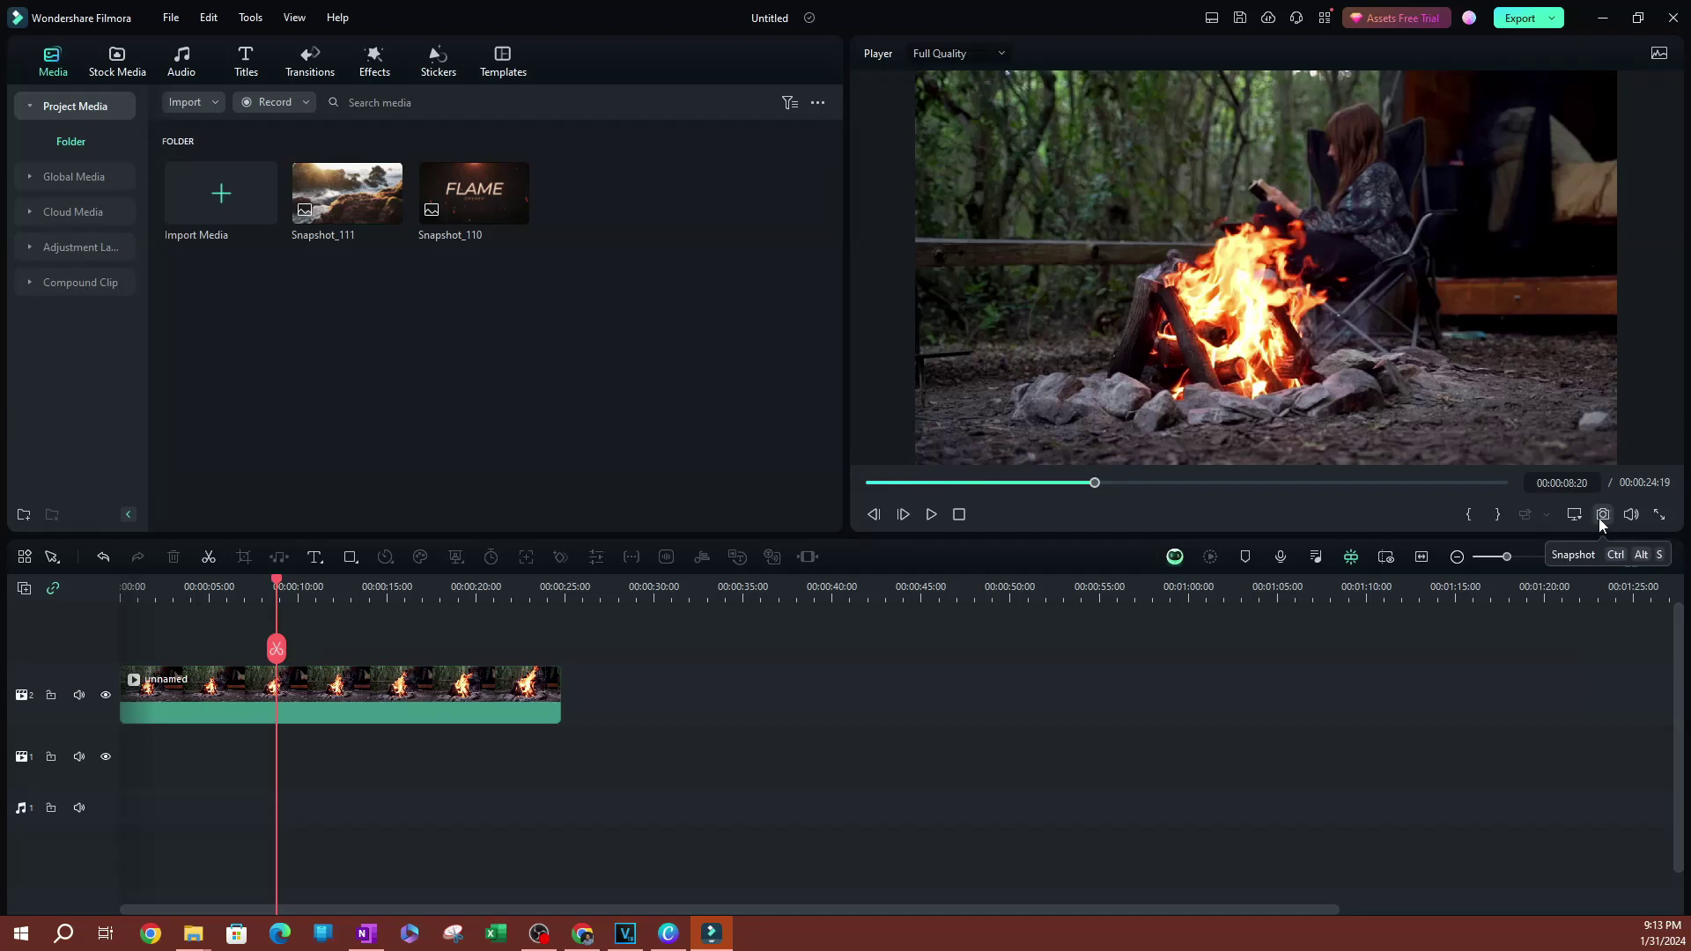
Step: Set the player preview zoom level to 10% from the display settings
click(1576, 517)
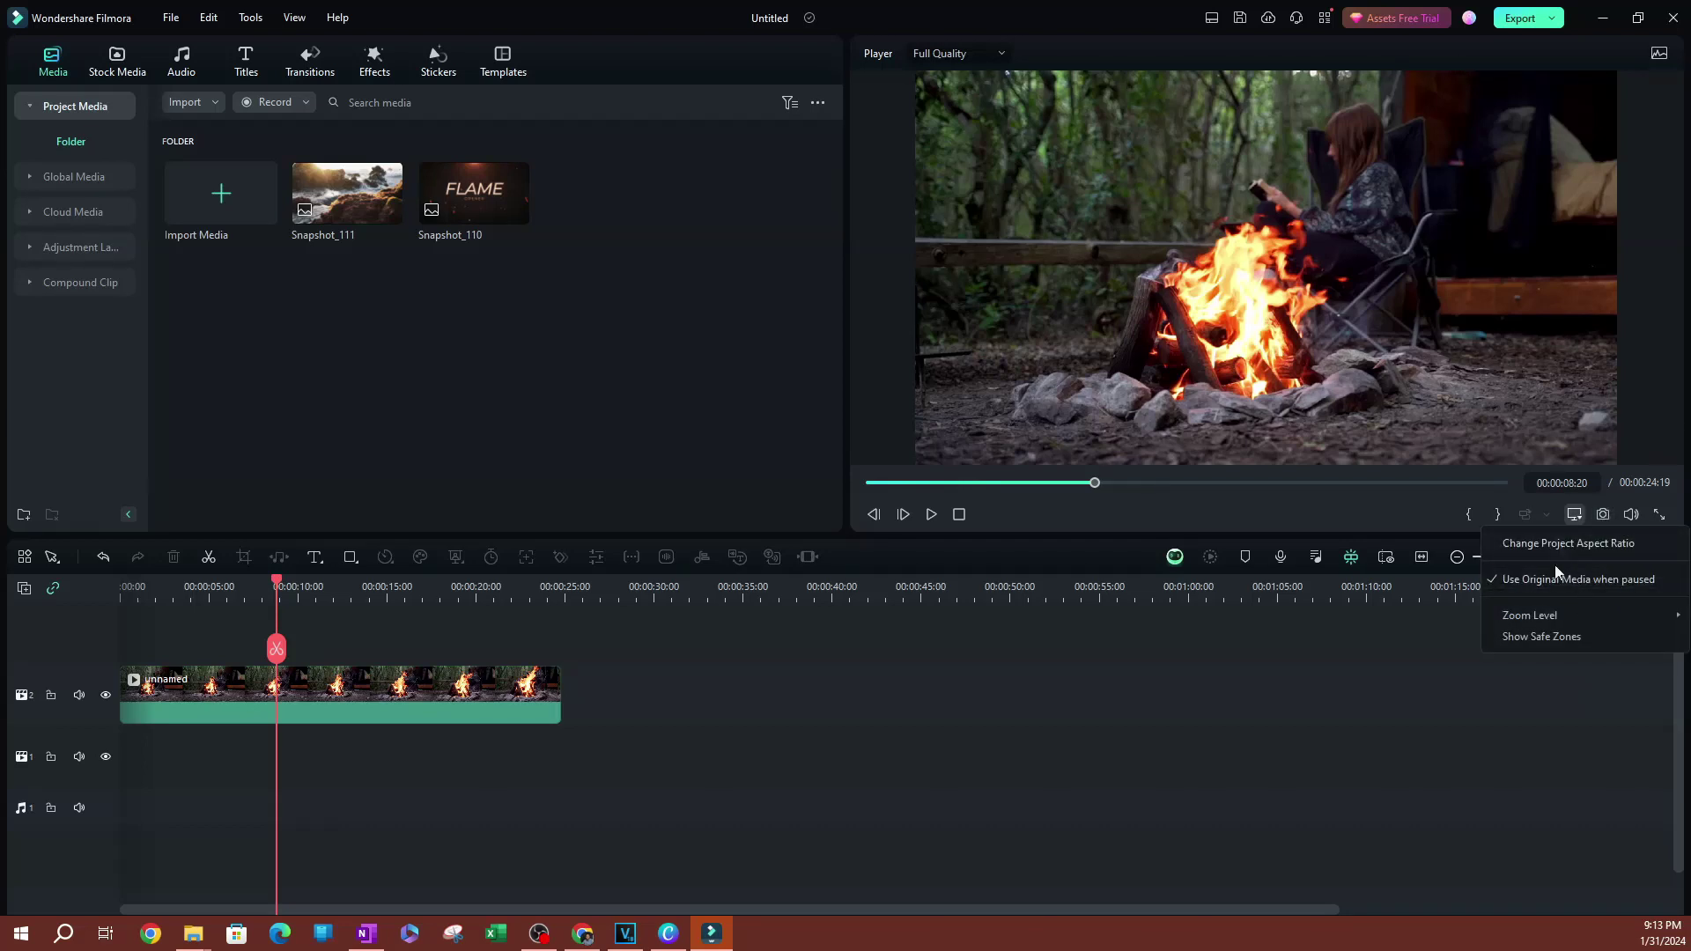
mouse_move(1529, 615)
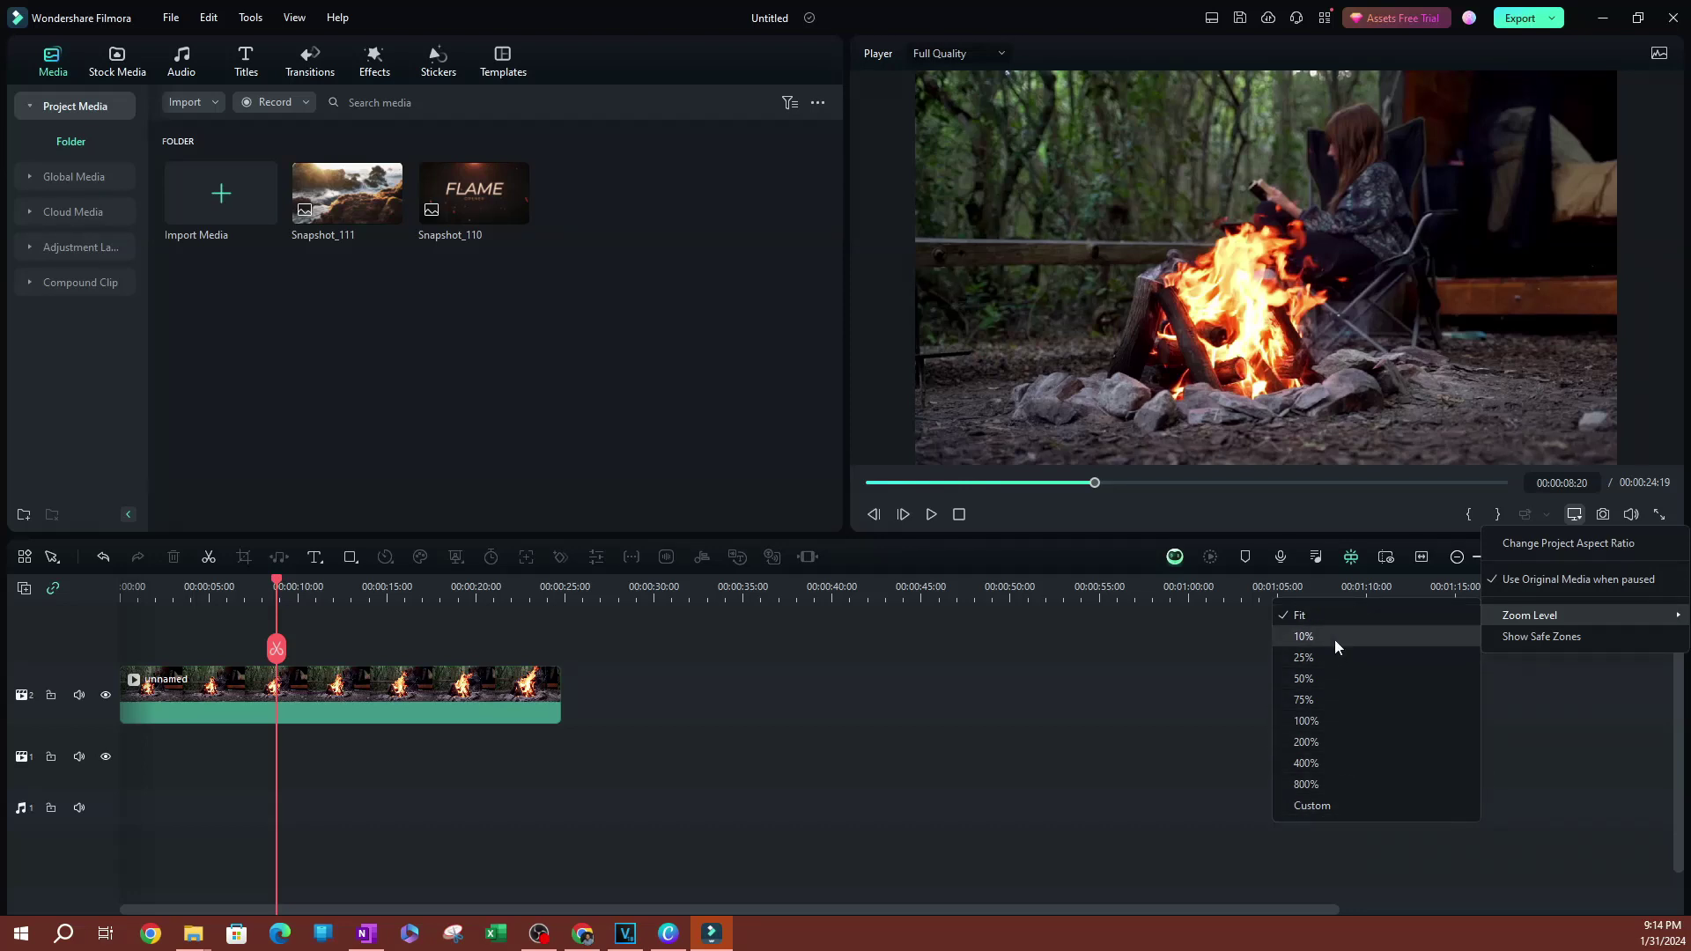
click(1331, 640)
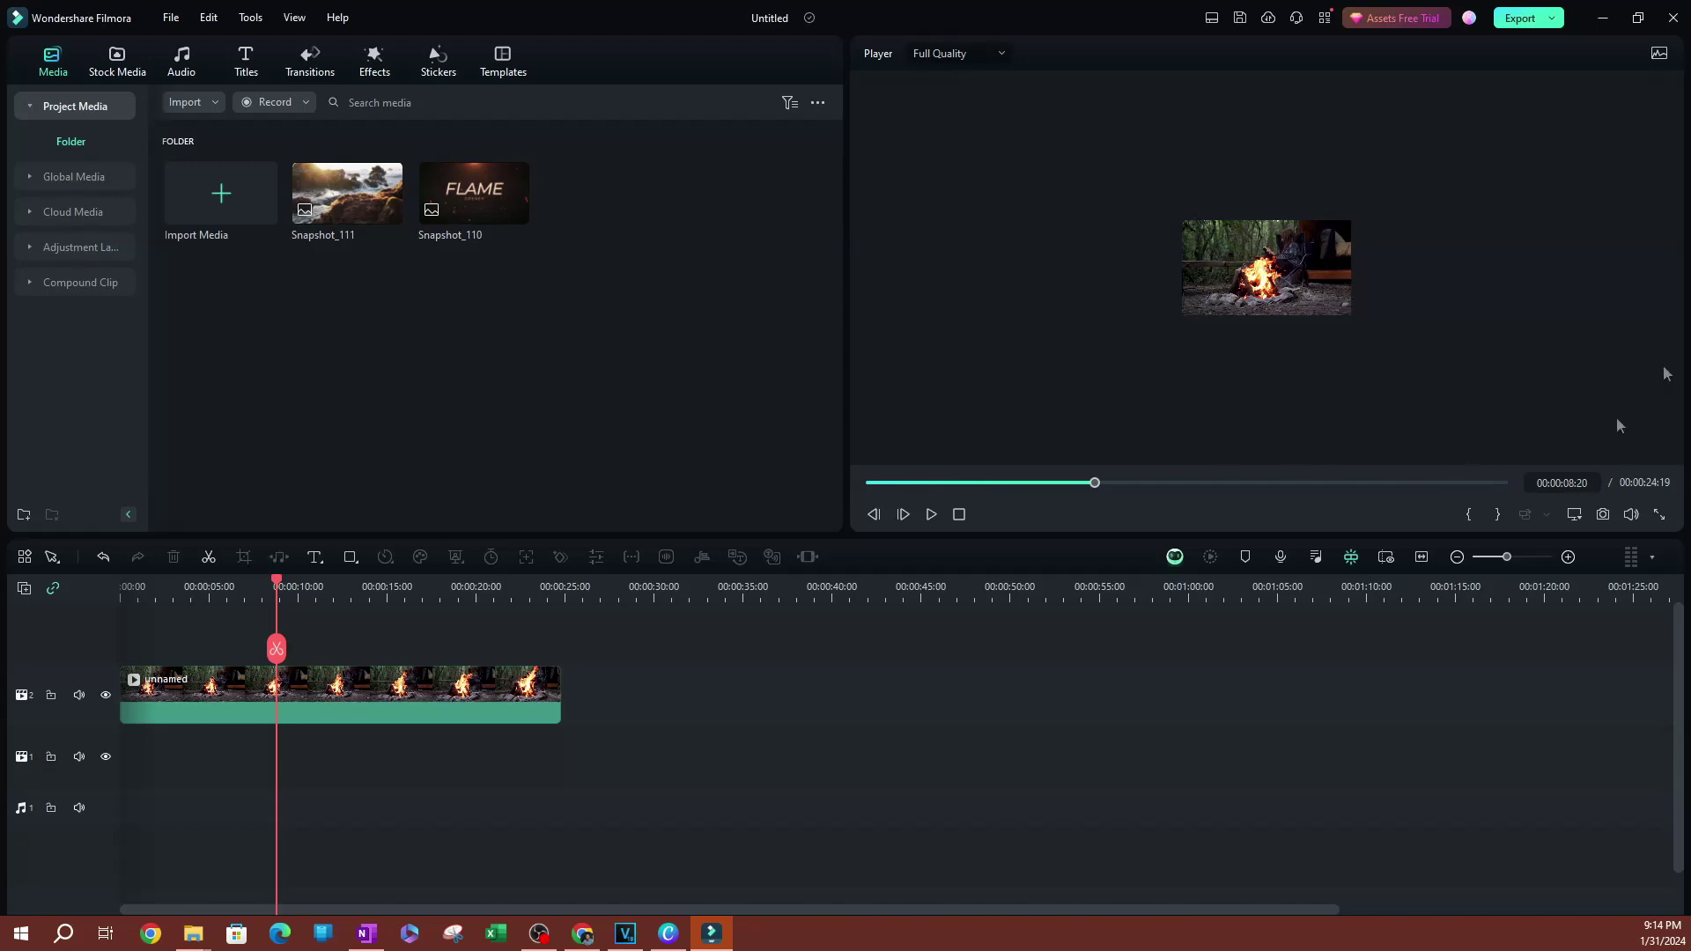
click(1573, 515)
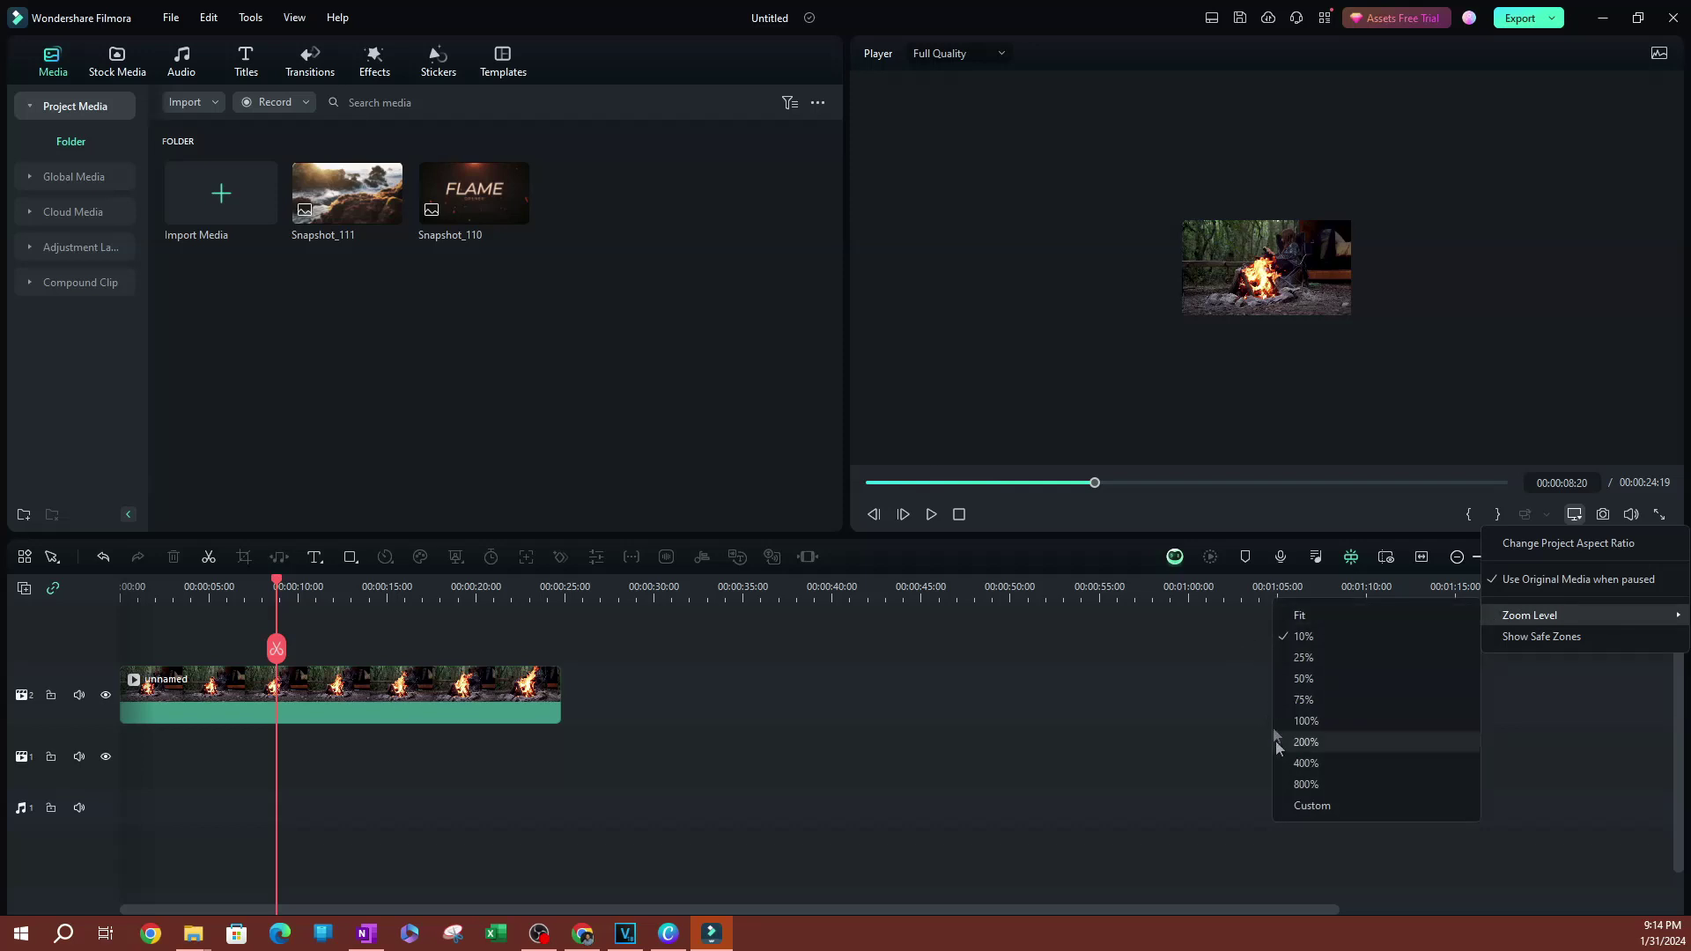
Step: Magnify the preview to 200%, then to 800% with the navigator thumbnail
click(1313, 742)
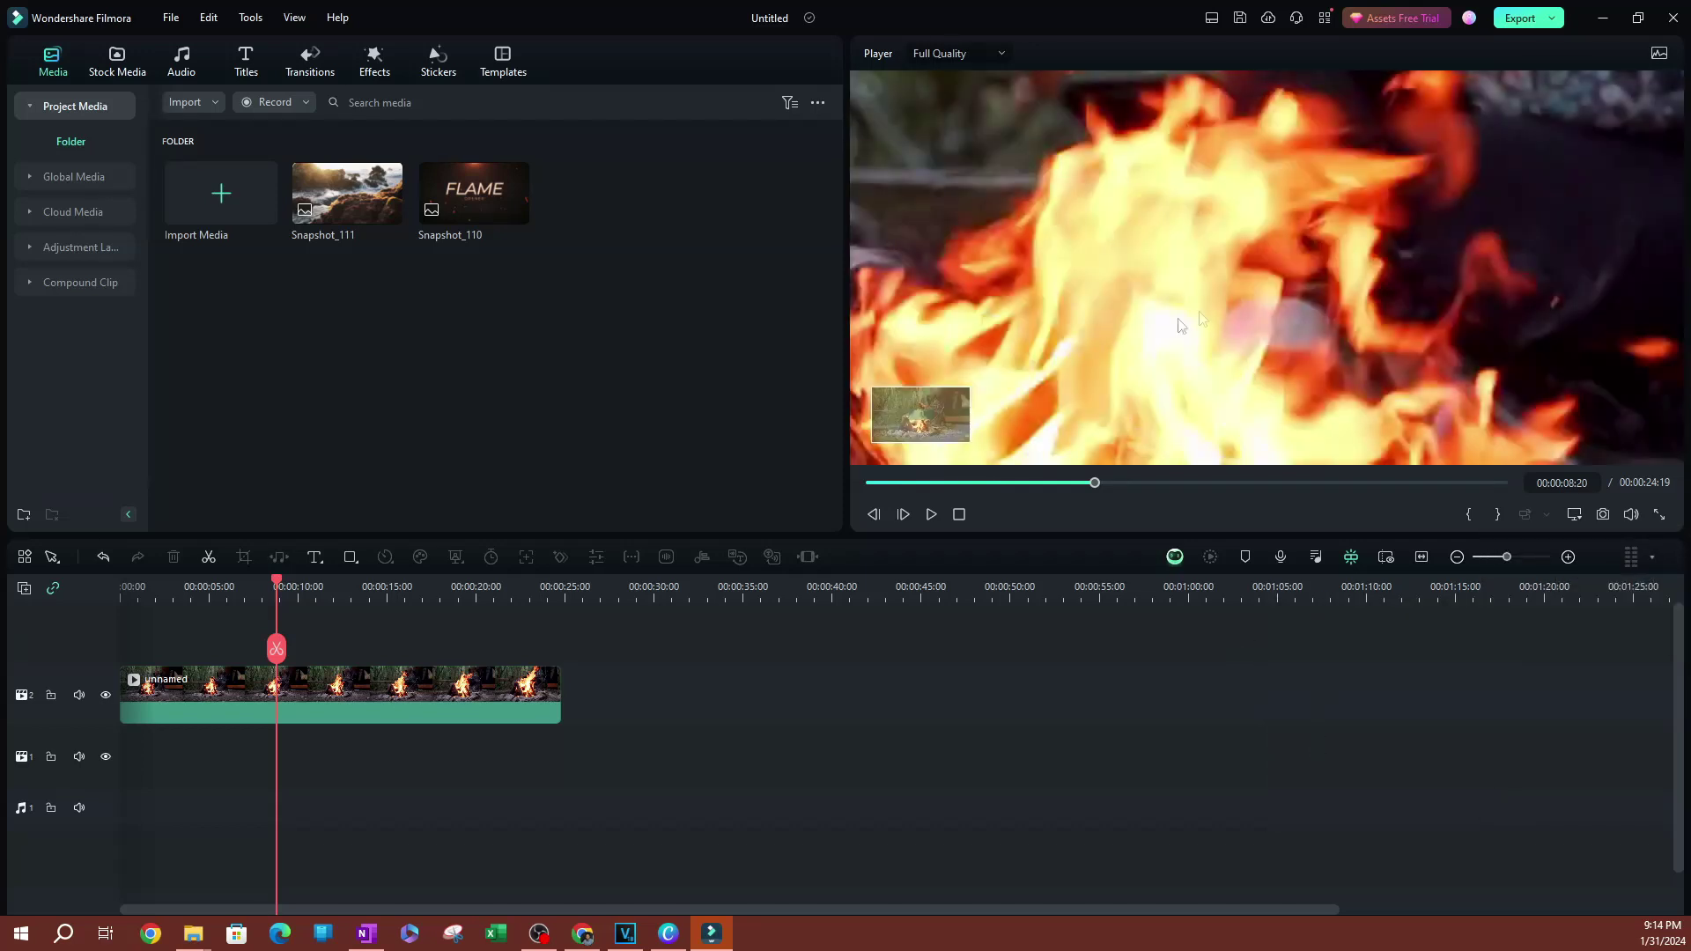
click(1573, 513)
mouse_move(1529, 615)
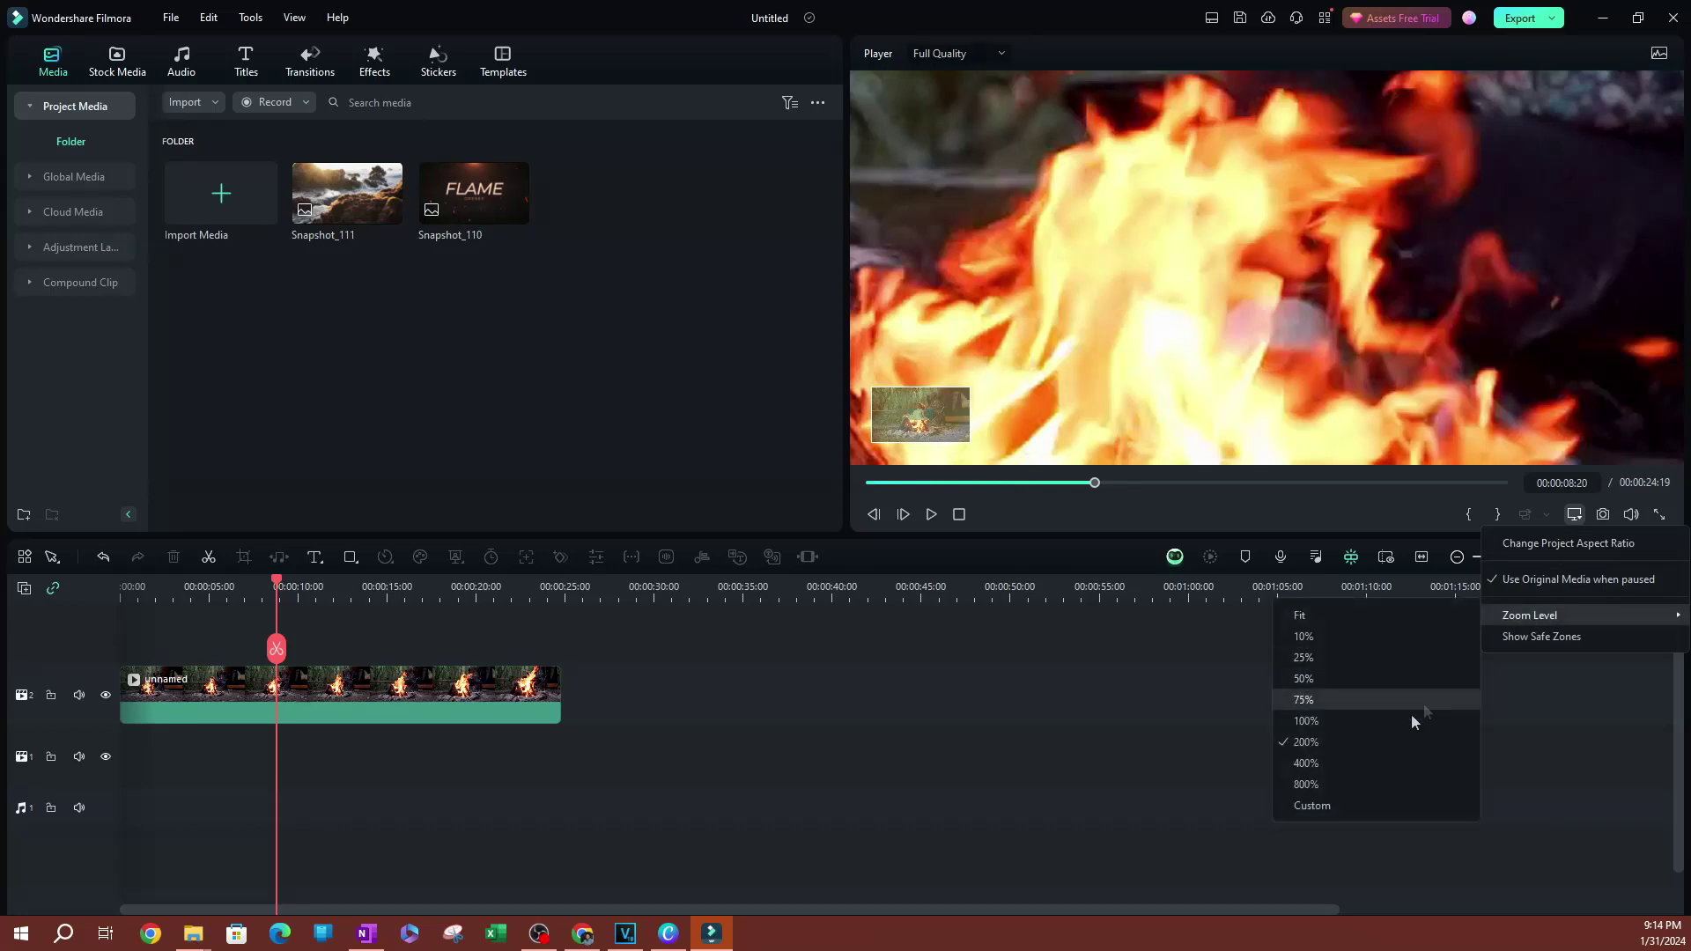
click(1306, 785)
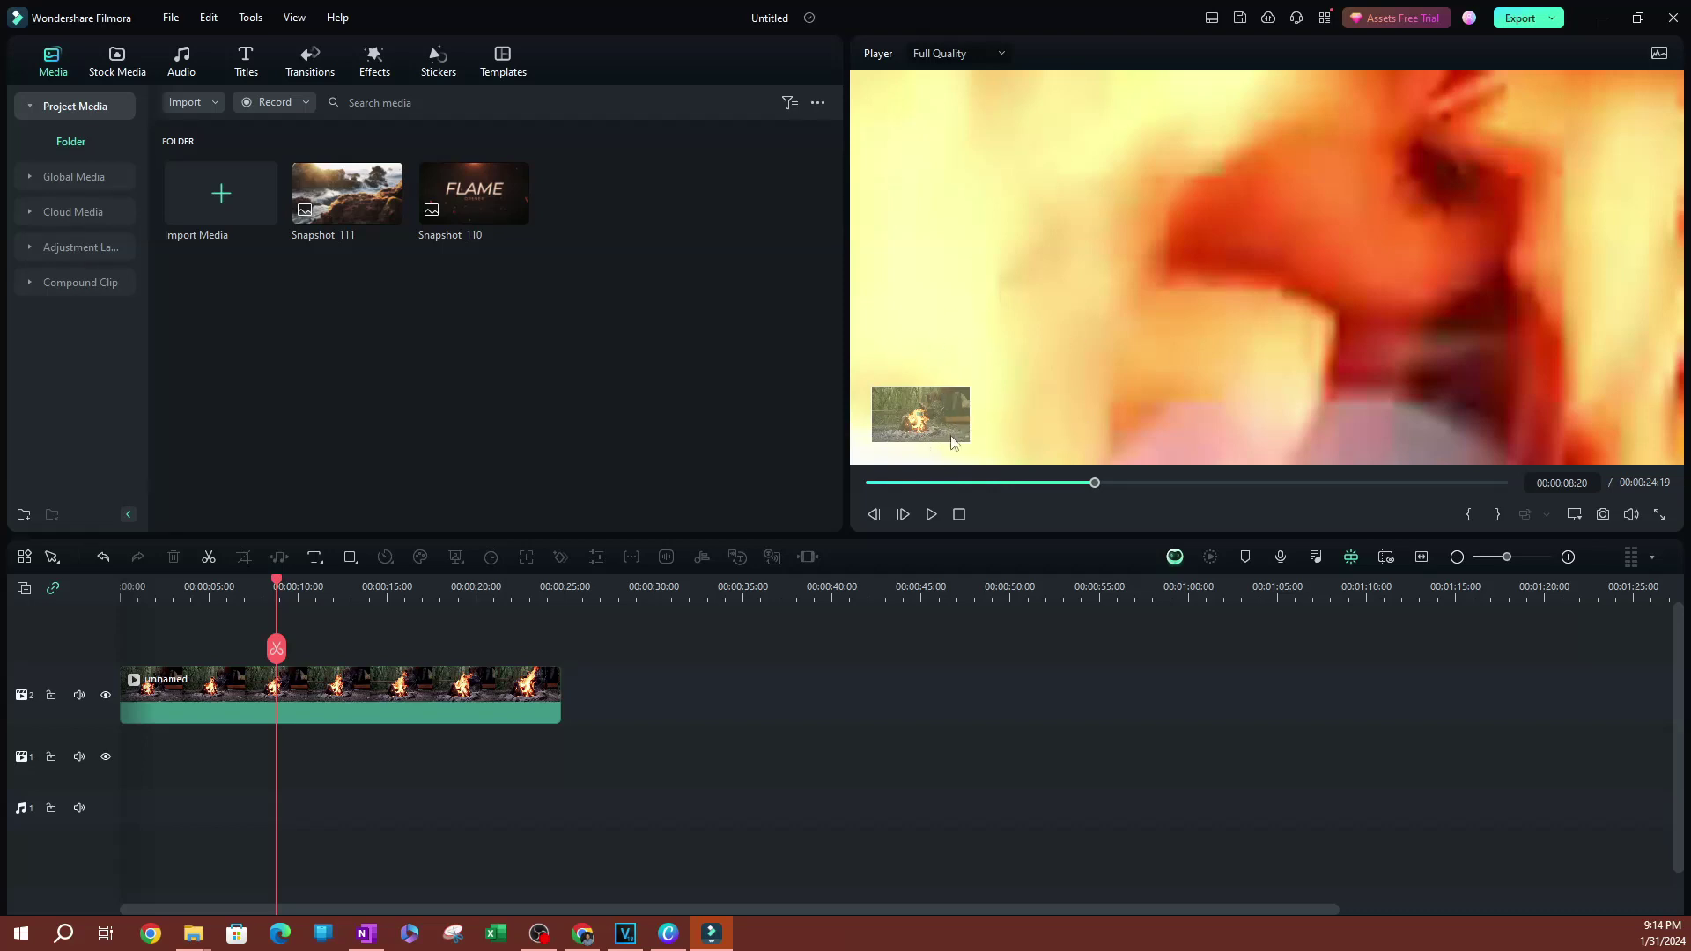
Step: Scrub the playhead to 00:00:11:23 and drag the magnified flames off-centre
mouse_move(1094, 482)
mouse_down()
mouse_move(1437, 460)
mouse_move(1174, 483)
mouse_up()
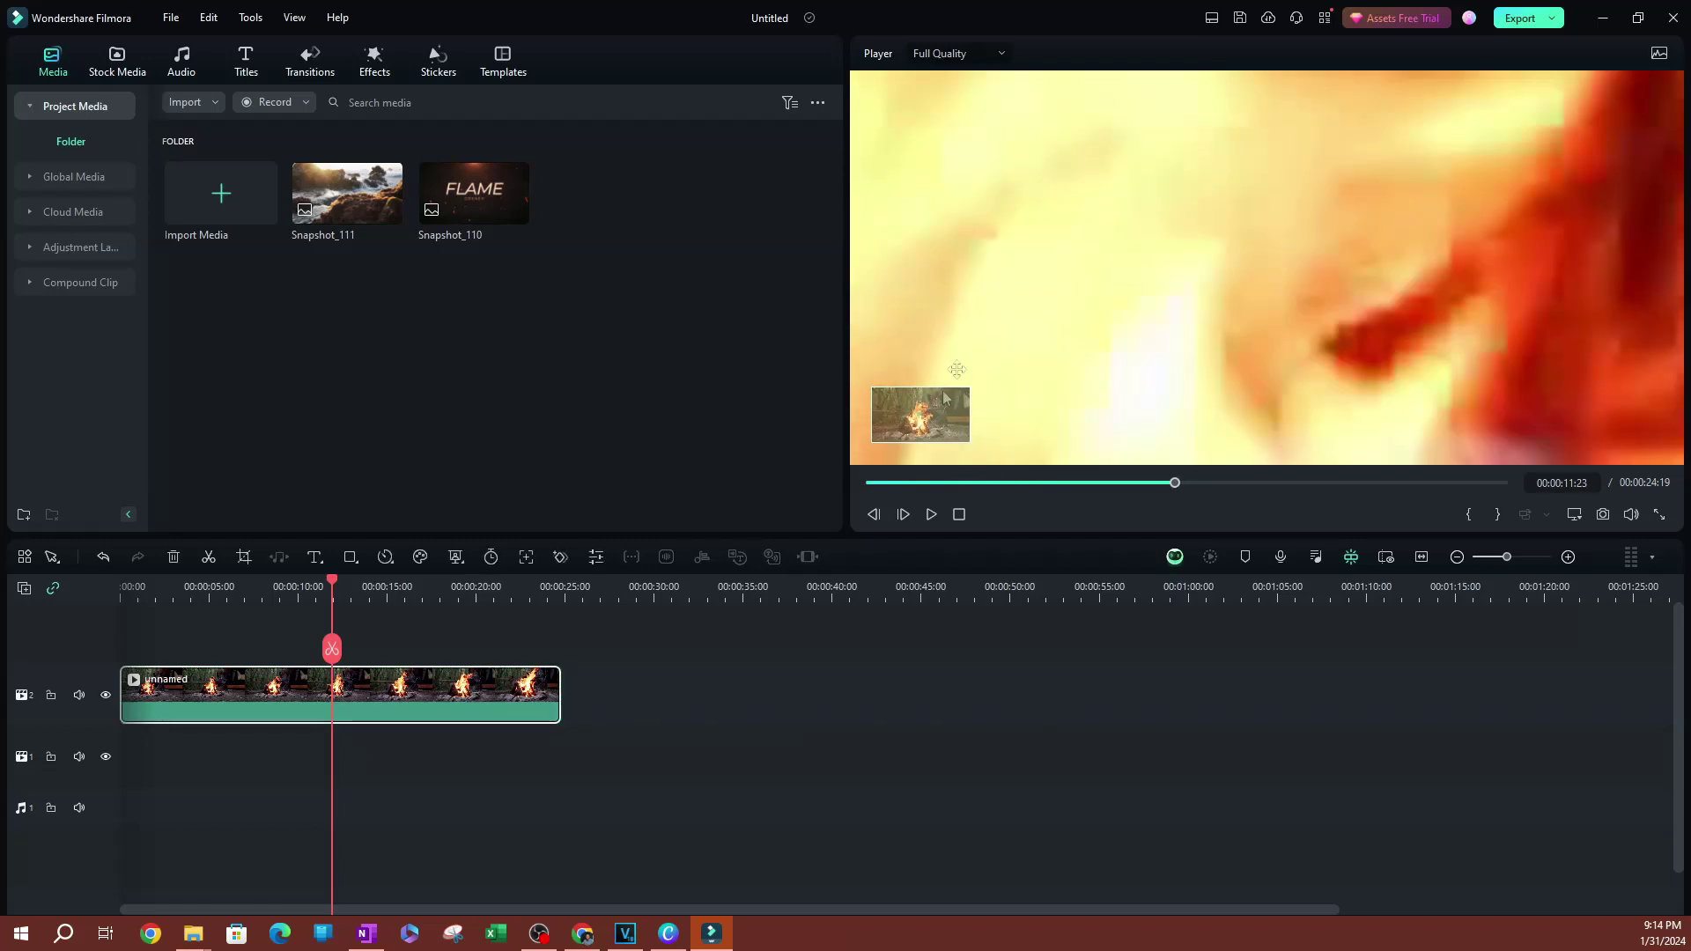
mouse_move(977, 284)
mouse_down()
mouse_move(1123, 462)
mouse_move(1122, 500)
mouse_up()
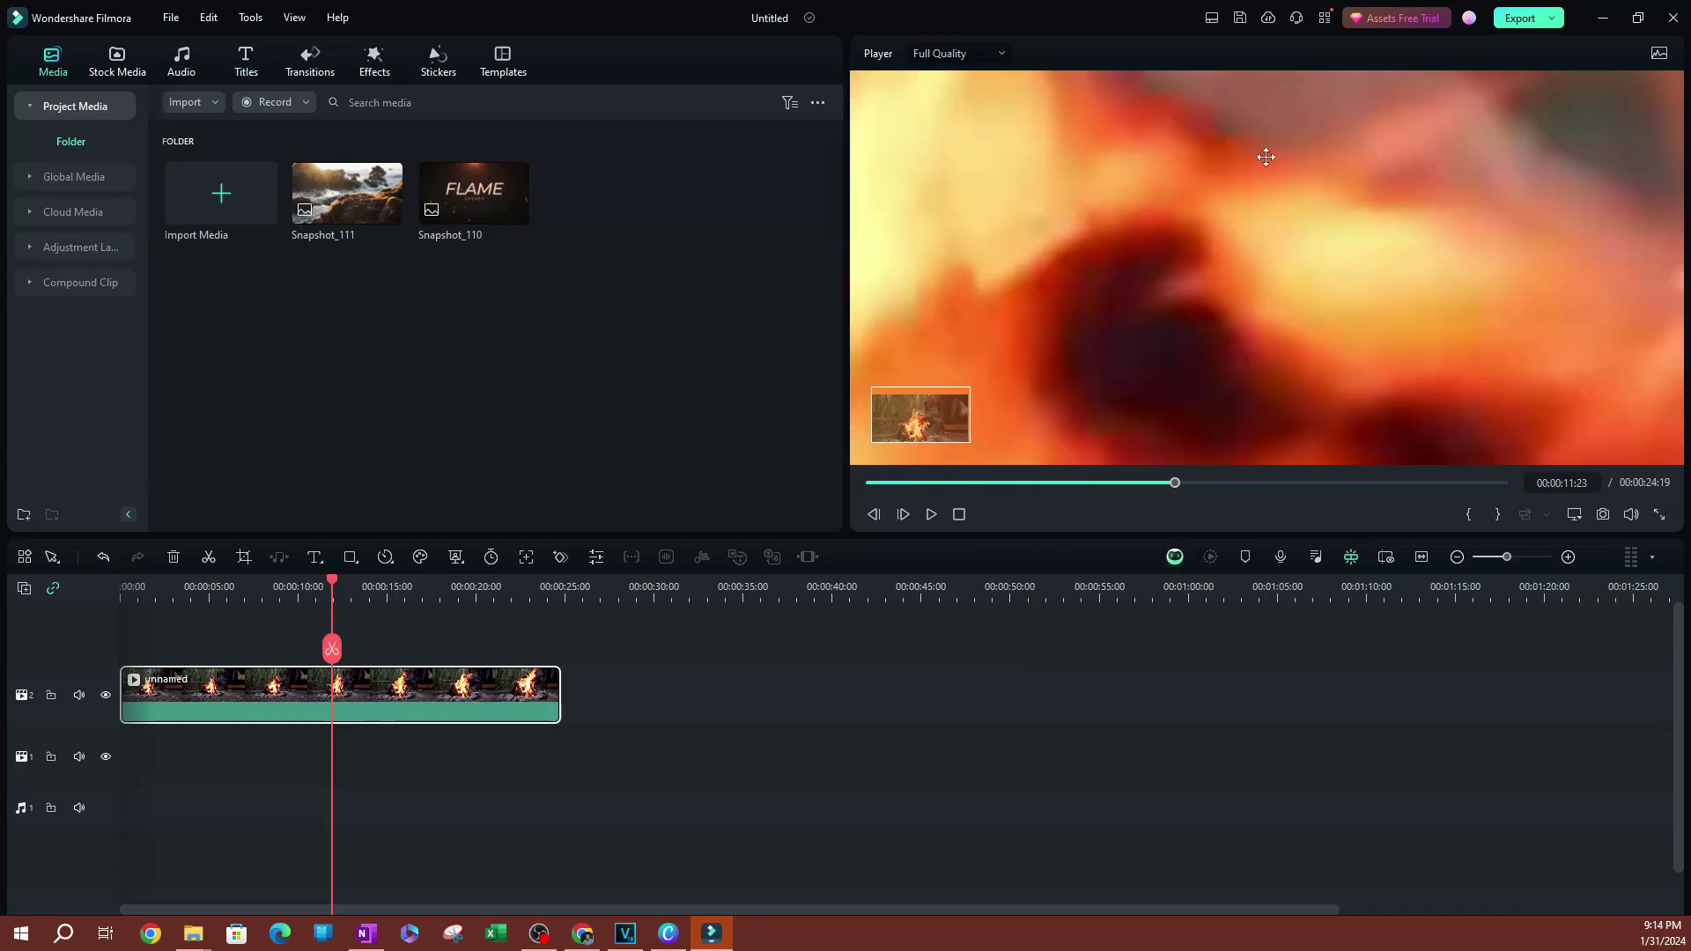
mouse_move(1124, 499)
mouse_down()
mouse_move(1120, 407)
mouse_move(951, 387)
mouse_up()
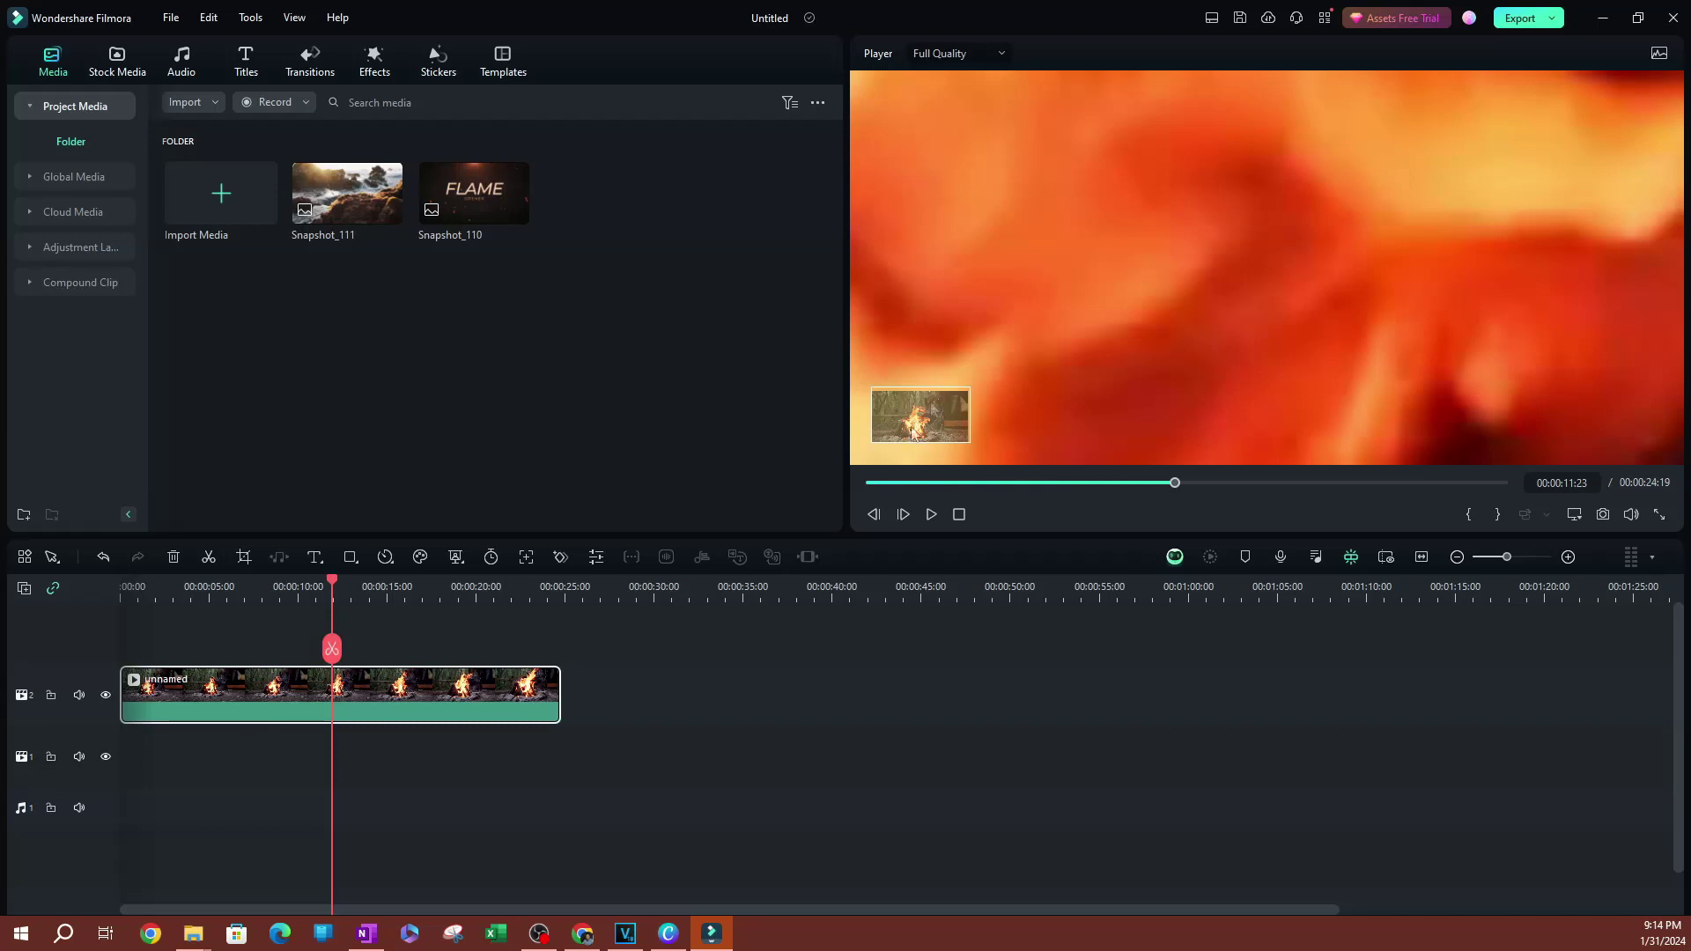
mouse_move(1207, 138)
mouse_down()
mouse_move(1215, 114)
mouse_move(1141, 270)
mouse_move(1075, 227)
mouse_move(1057, 287)
mouse_up()
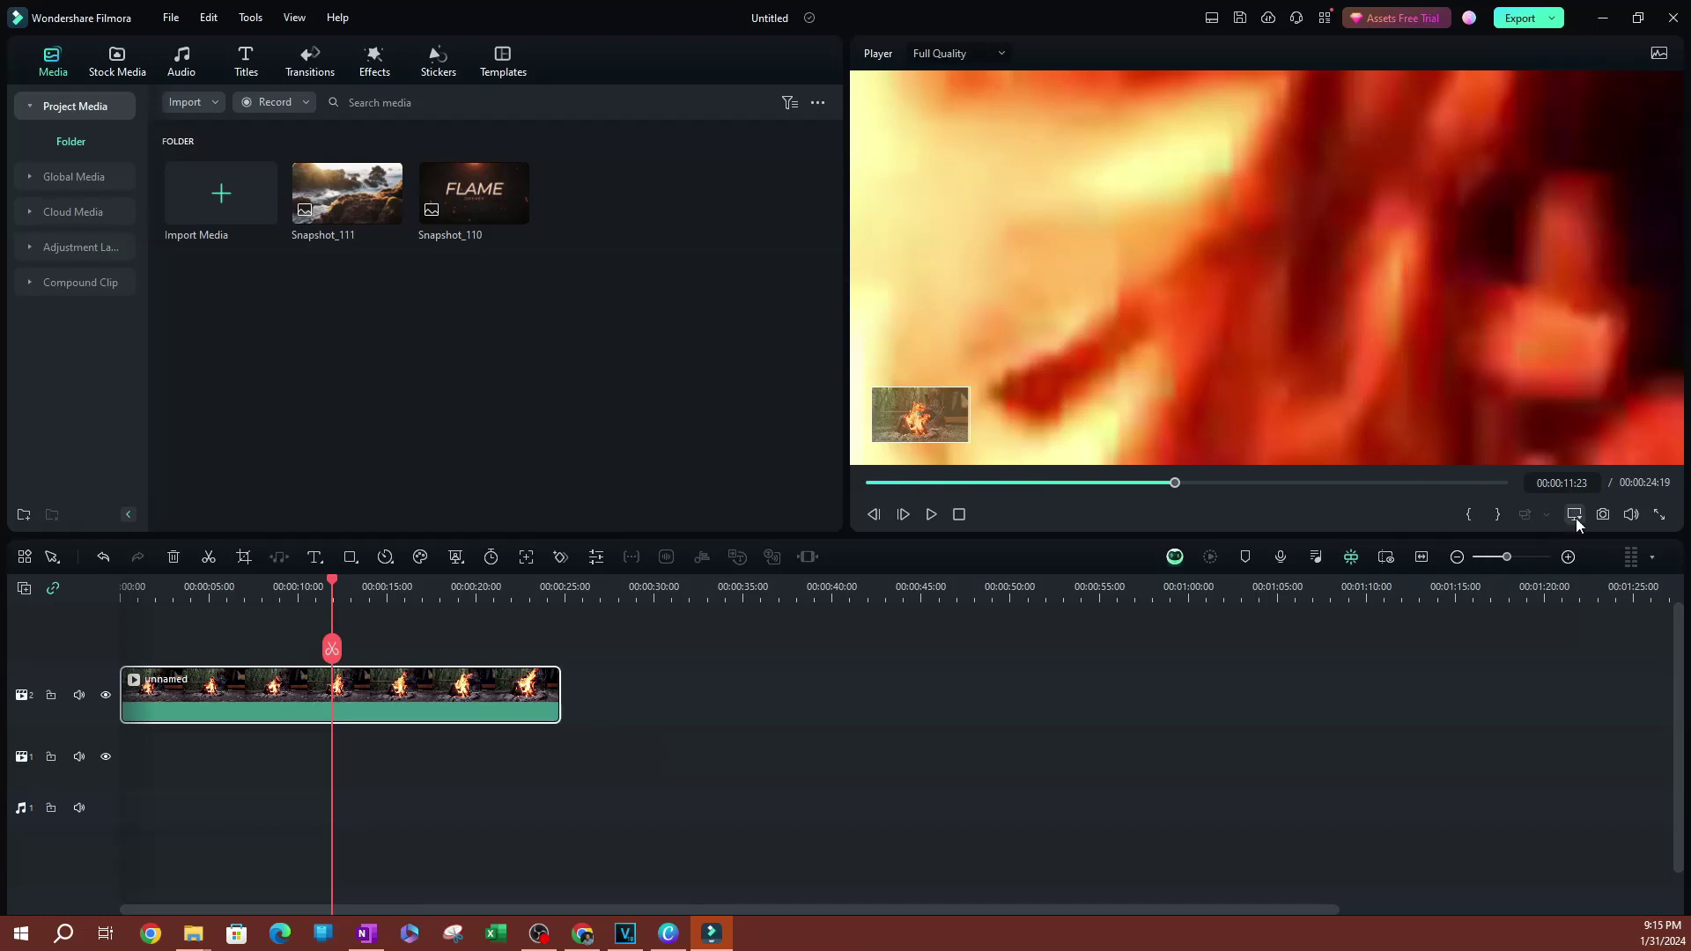
Step: Reset the preview zoom to Fit and drag the clip back to position 0, 0
click(1097, 231)
right_click(1097, 231)
right_click(1061, 271)
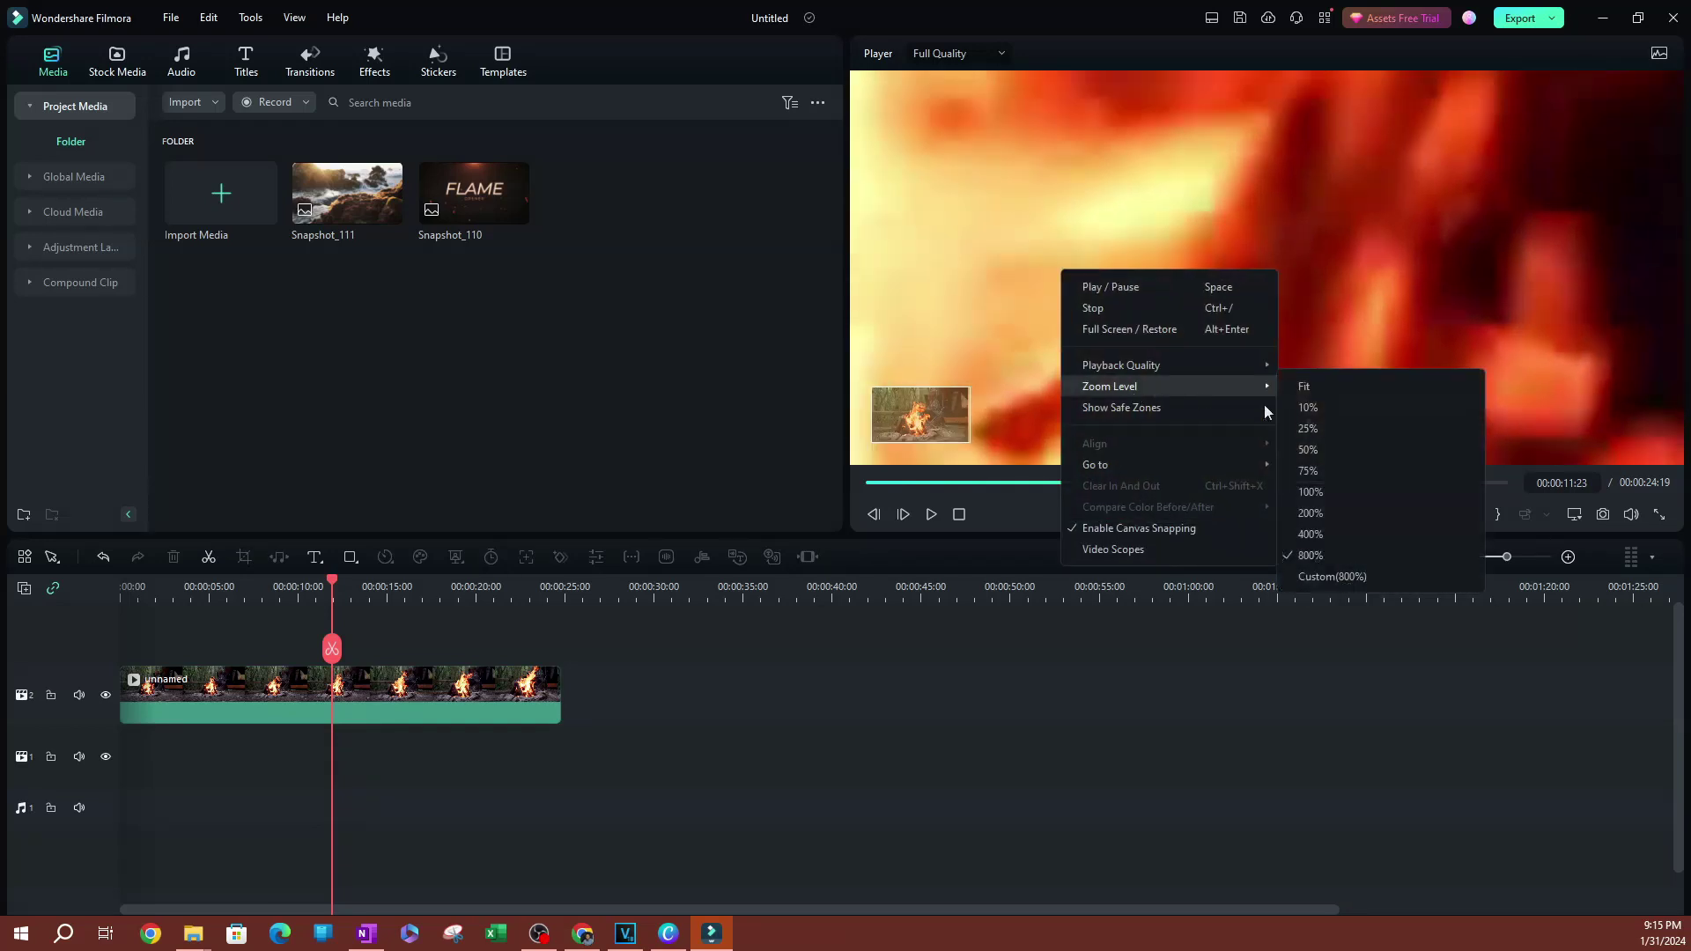
click(1326, 387)
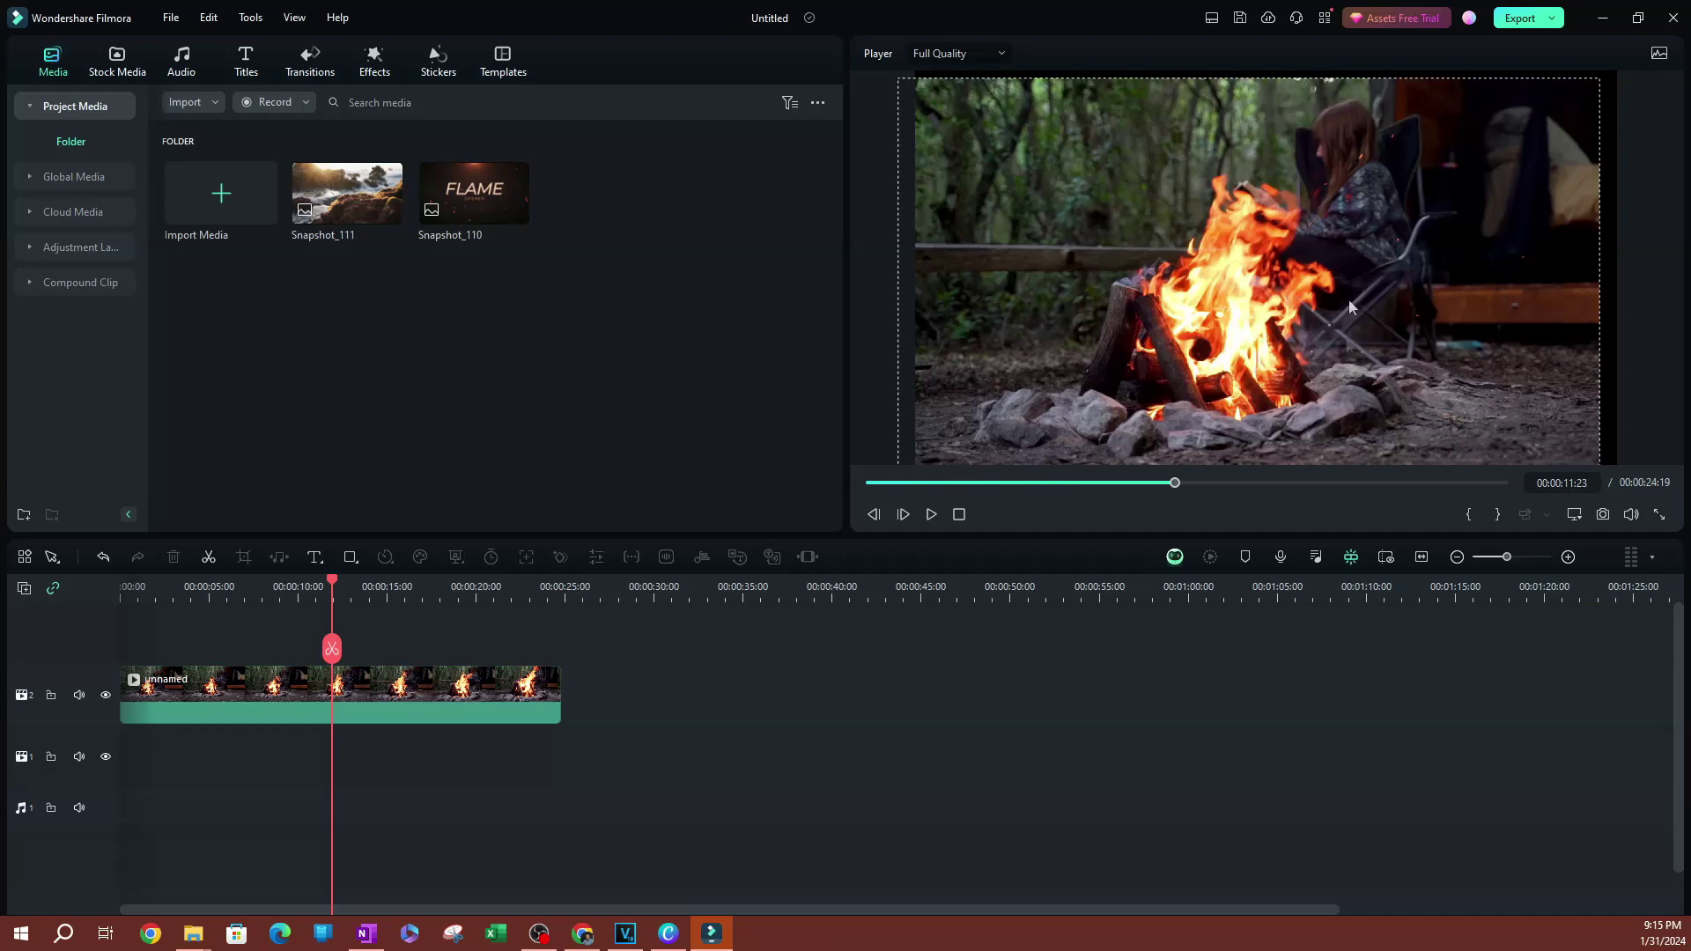
mouse_move(1453, 253)
mouse_down()
mouse_move(1394, 327)
mouse_move(1301, 356)
mouse_up()
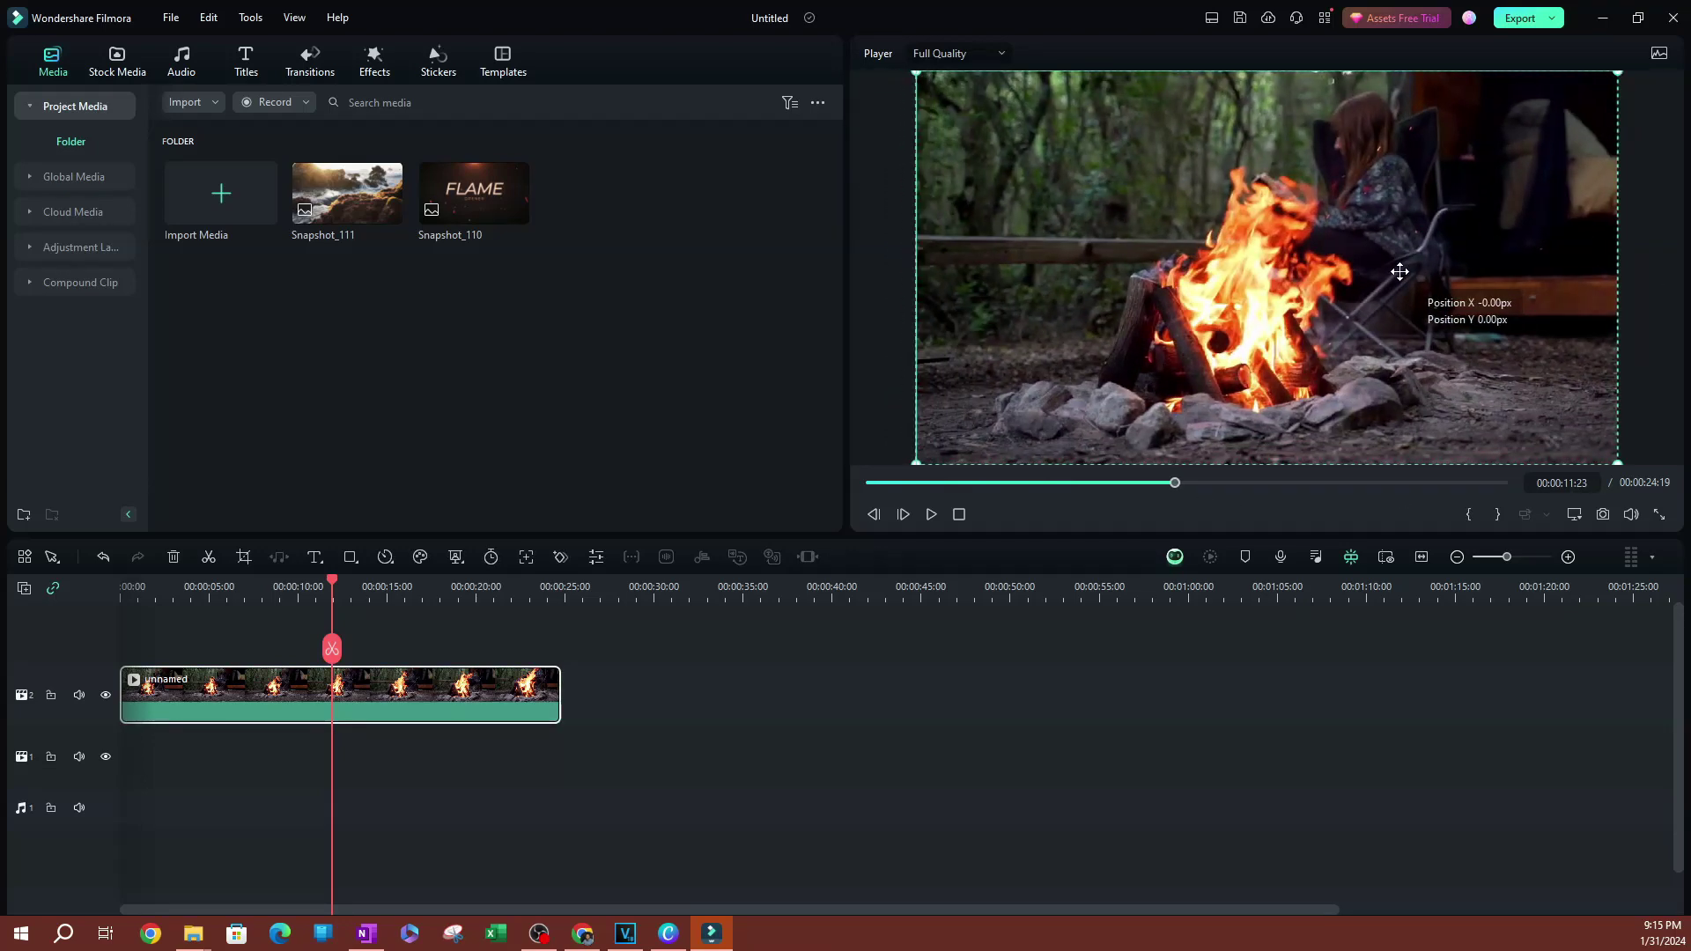